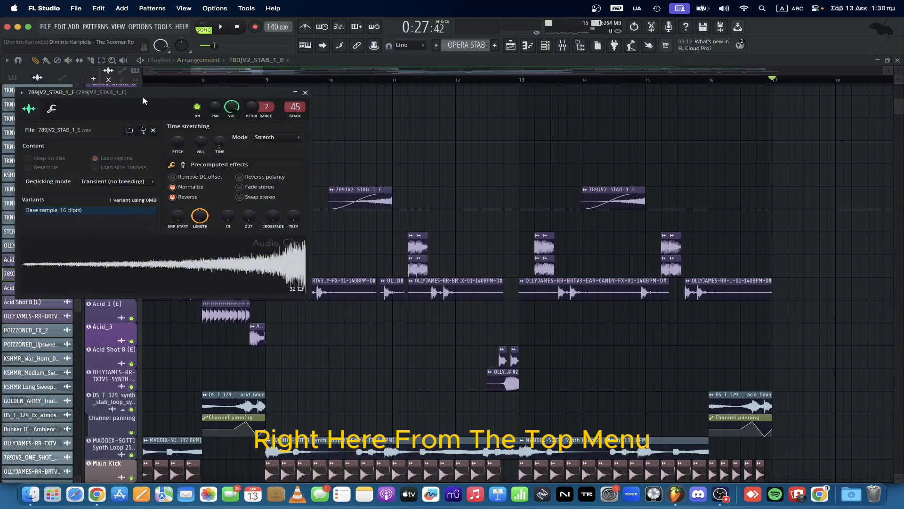
Create an automation clip for the channel volume of the 789JV2_STAB_1_E sample.
drag(127, 90, 148, 94)
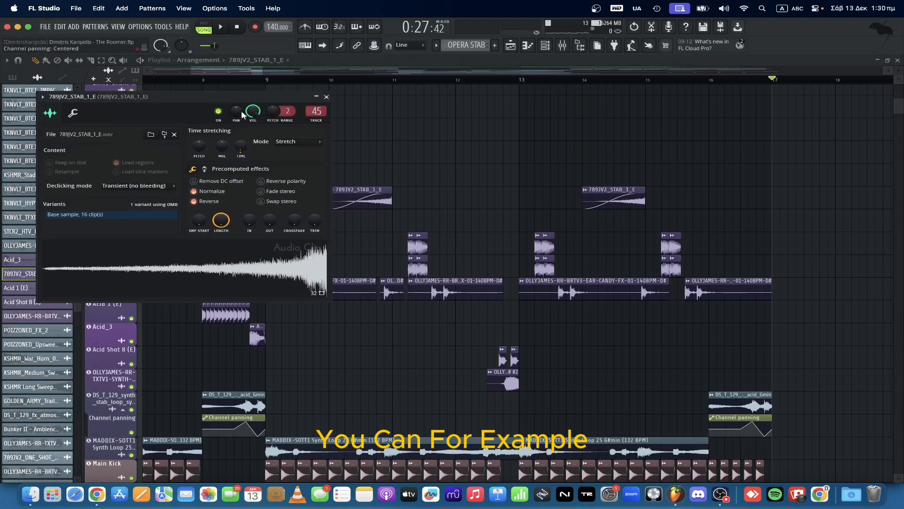
right_click(252, 114)
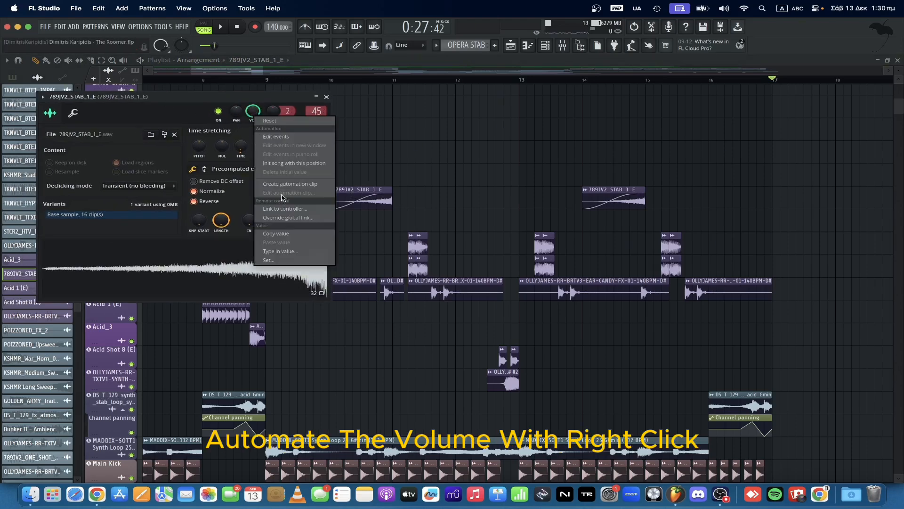
click(290, 184)
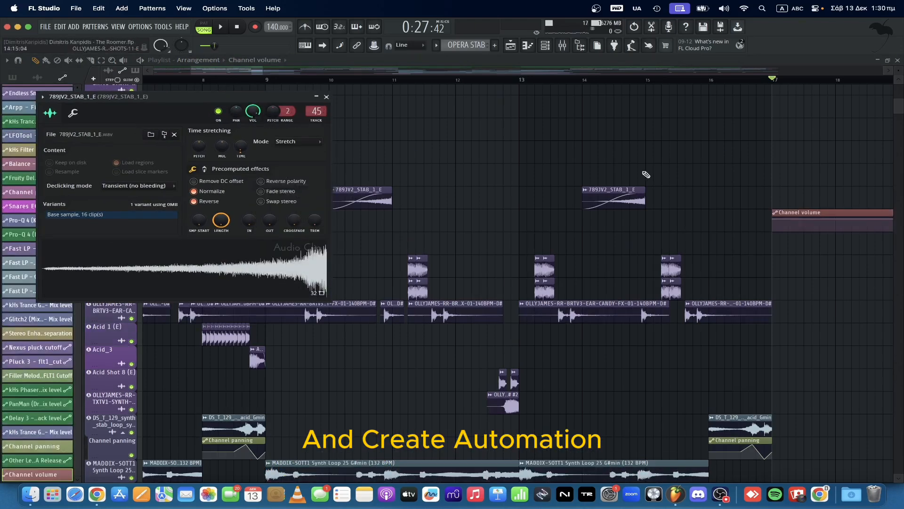
Place the Channel volume automation clip at bar 10 and add points so the volume dips to bar 11 and jumps straight back up.
click(338, 218)
drag(337, 217, 345, 218)
right_click(352, 221)
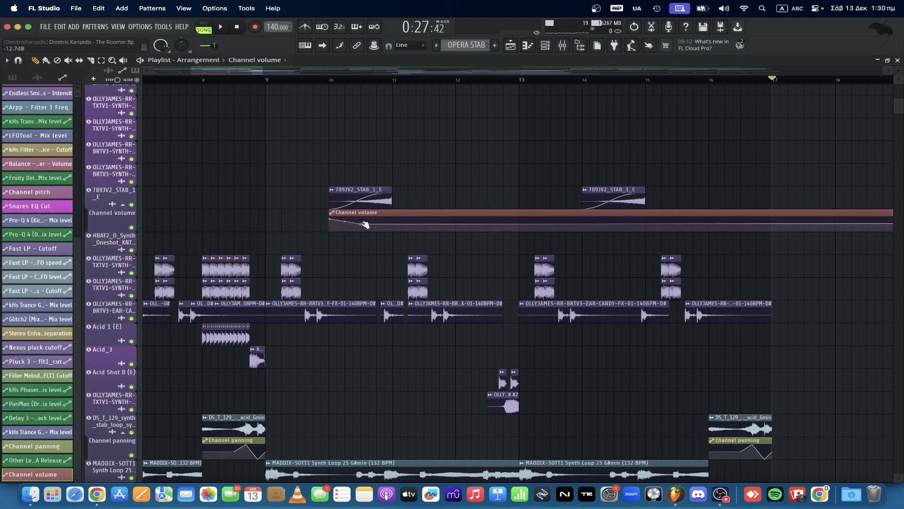
right_click(393, 226)
right_click(426, 223)
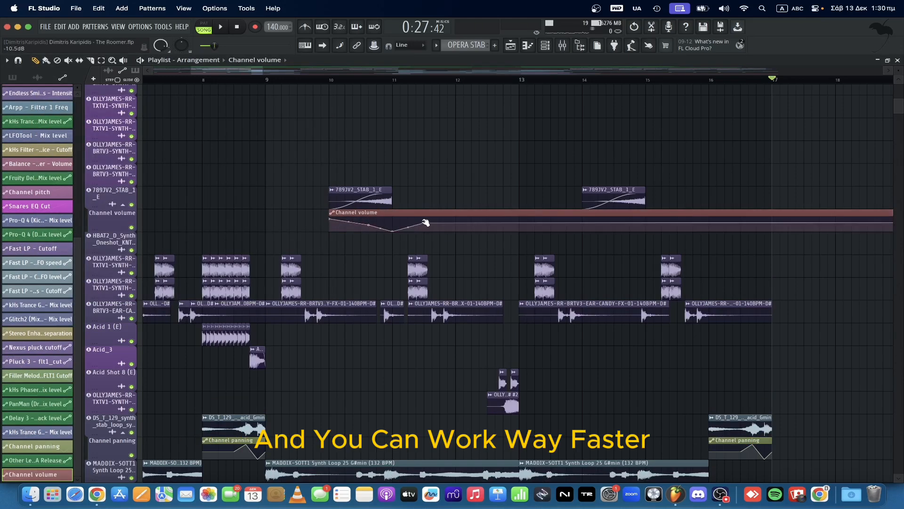
drag(426, 224, 395, 223)
Copy the Channel volume clip's first point value to the upper point at bar 11, and delete the point midway down the slope.
right_click(329, 219)
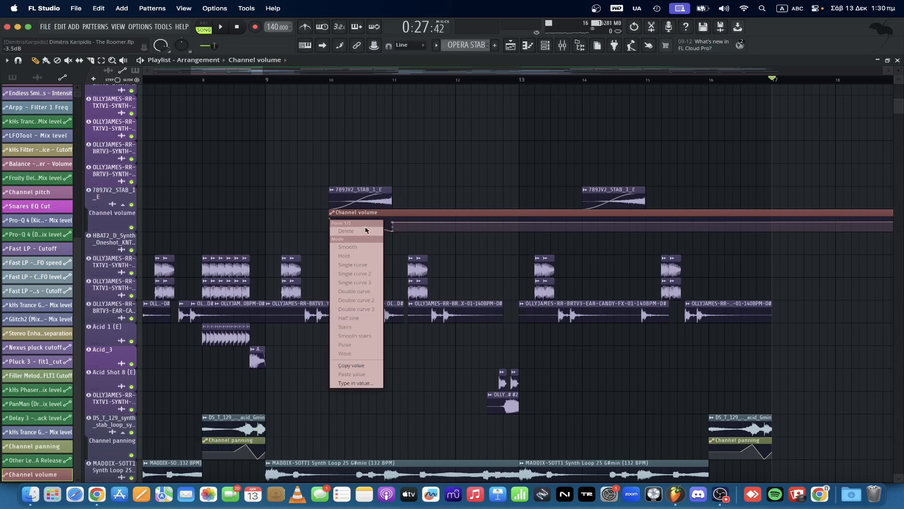
click(372, 367)
right_click(393, 223)
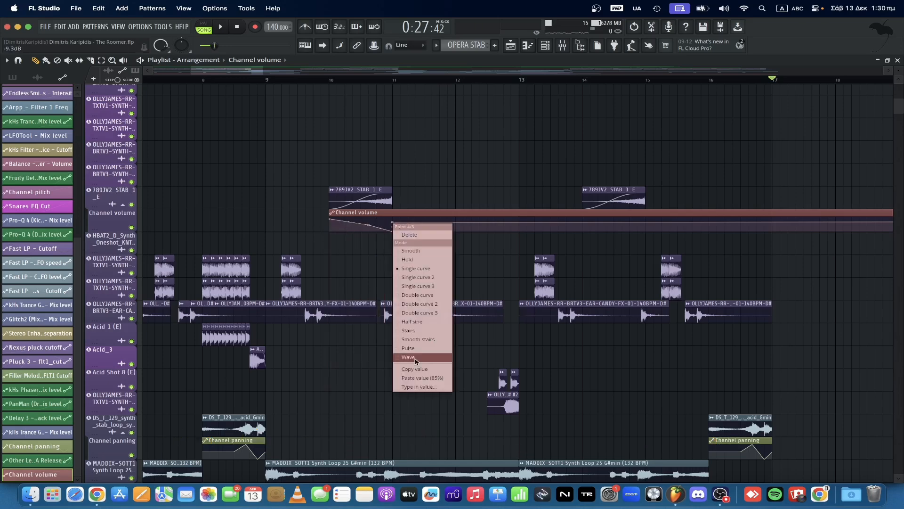
click(415, 378)
right_click(370, 225)
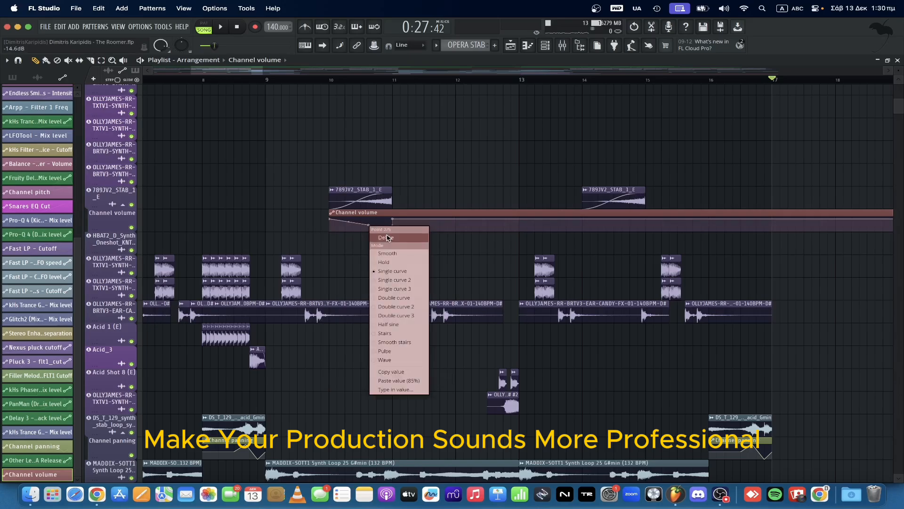
click(386, 237)
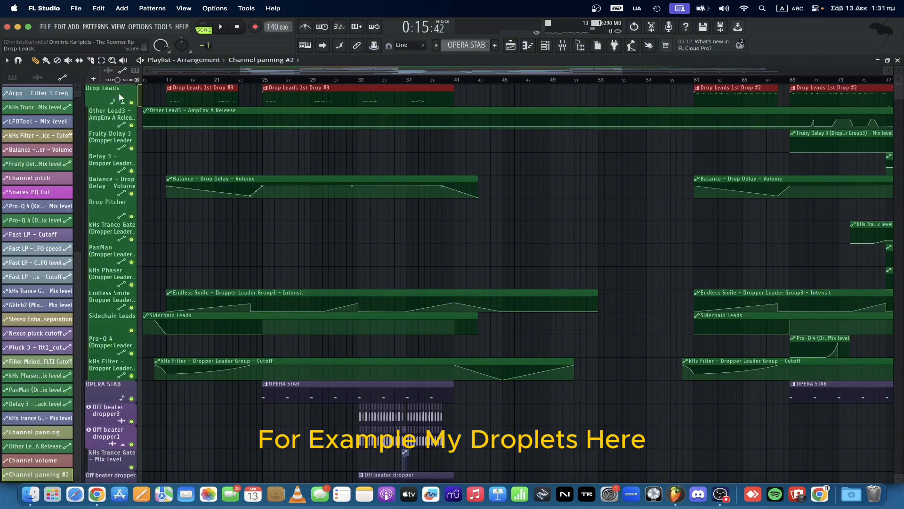
Consolidate the Drop Leads track from song start, rendering it as a 24Bit int stereo WAV.
right_click(120, 97)
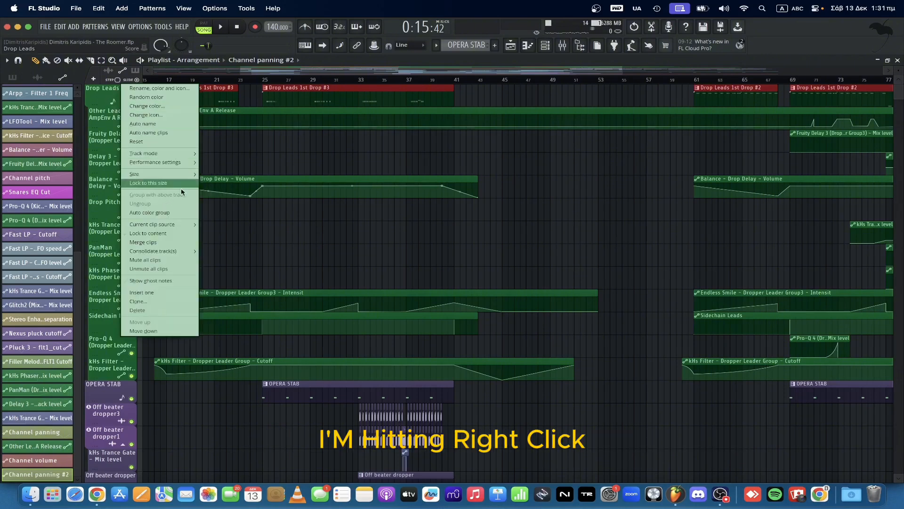
mouse_move(176, 251)
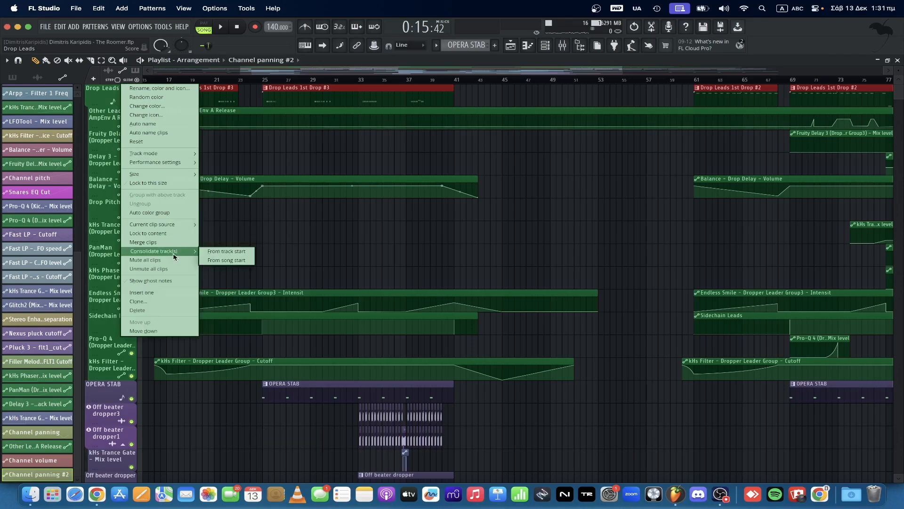
click(237, 255)
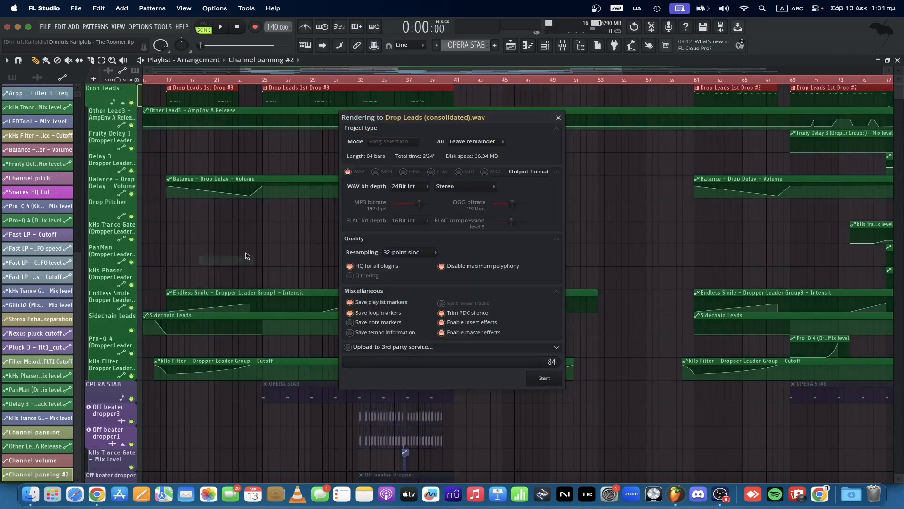
click(544, 378)
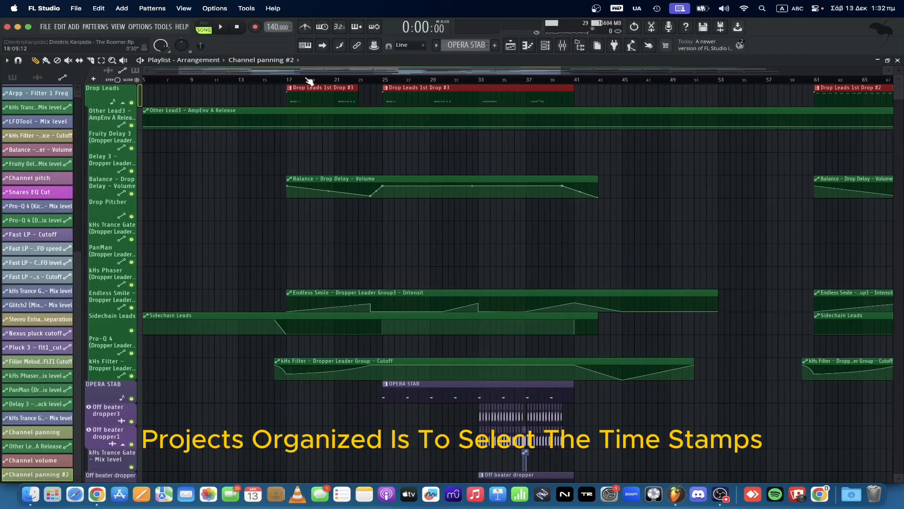
Select bars 17 to 25 on the playlist timeline and add a time marker named Build Up.
drag(282, 80, 383, 86)
click(339, 81)
click(299, 81)
drag(287, 81, 385, 98)
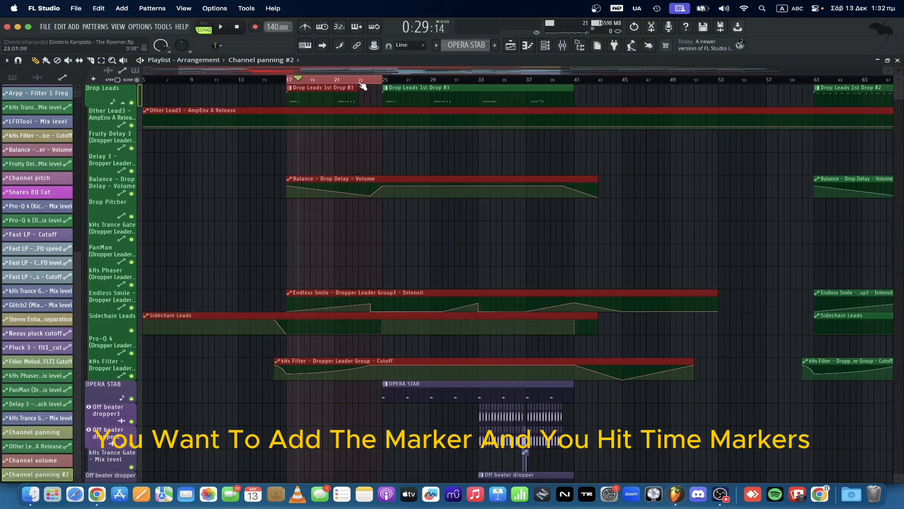
click(8, 60)
mouse_move(68, 135)
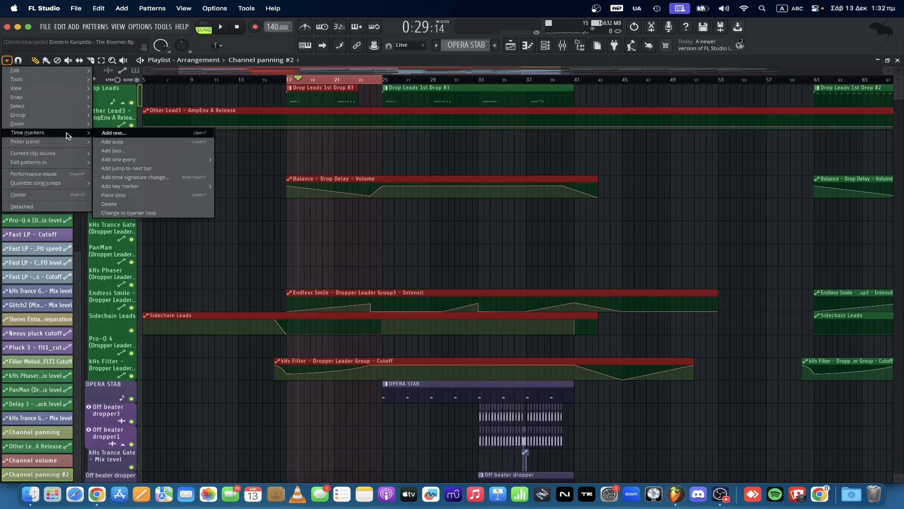
click(129, 137)
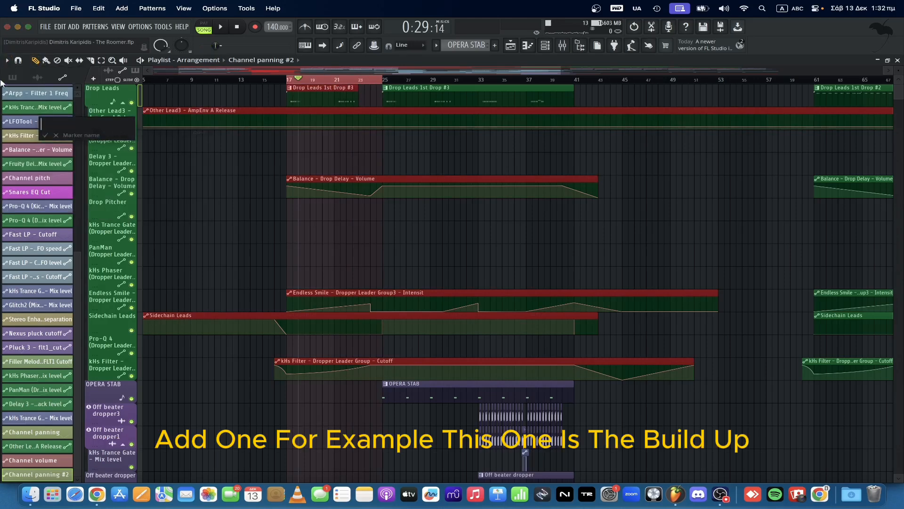
text(Build Up)
key(Return)
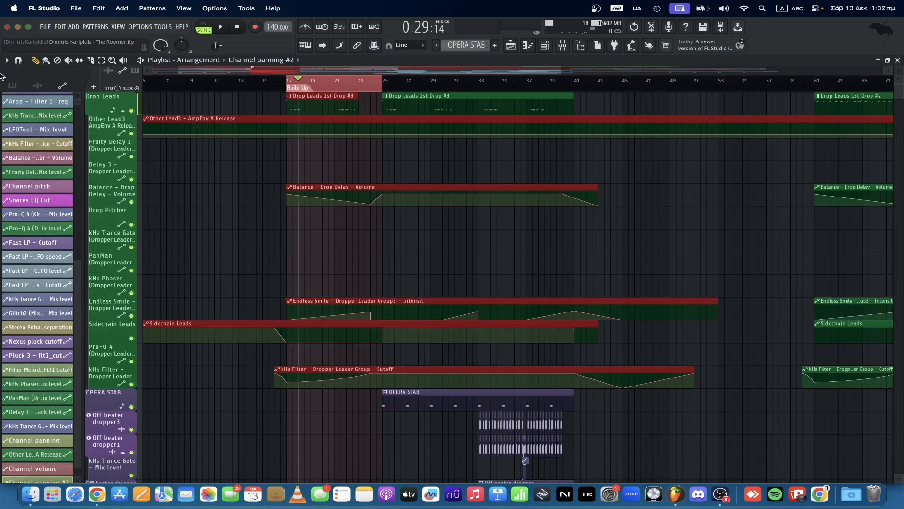
click(347, 81)
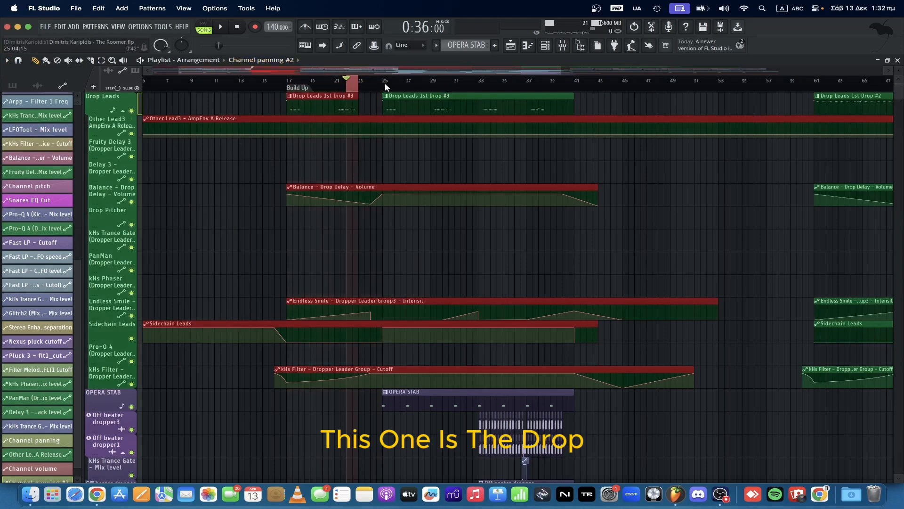
right_click(386, 84)
click(488, 84)
mouse_move(549, 84)
mouse_down()
mouse_move(531, 88)
mouse_move(544, 85)
mouse_up()
click(527, 85)
click(527, 85)
right_click(385, 84)
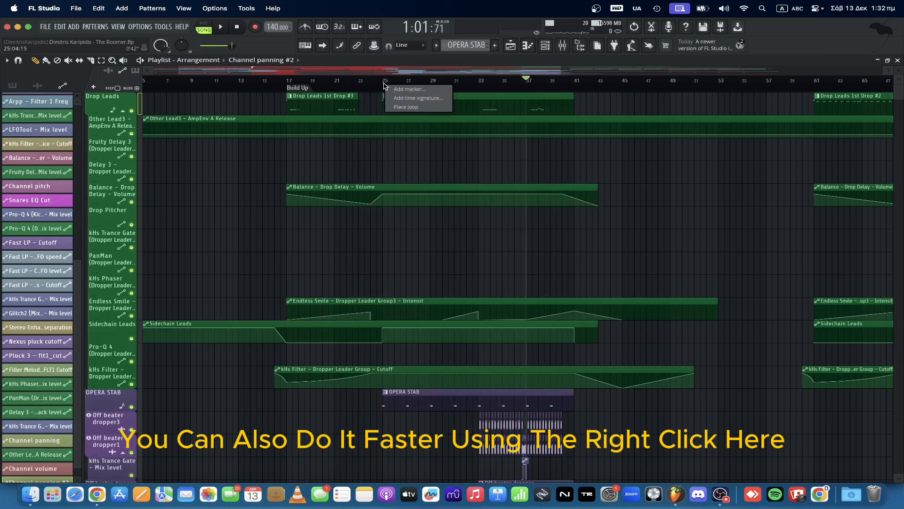
click(383, 82)
Select bars 25 to 41 on the playlist timeline, add a time marker named Drop, and clear the selection.
drag(382, 82, 575, 89)
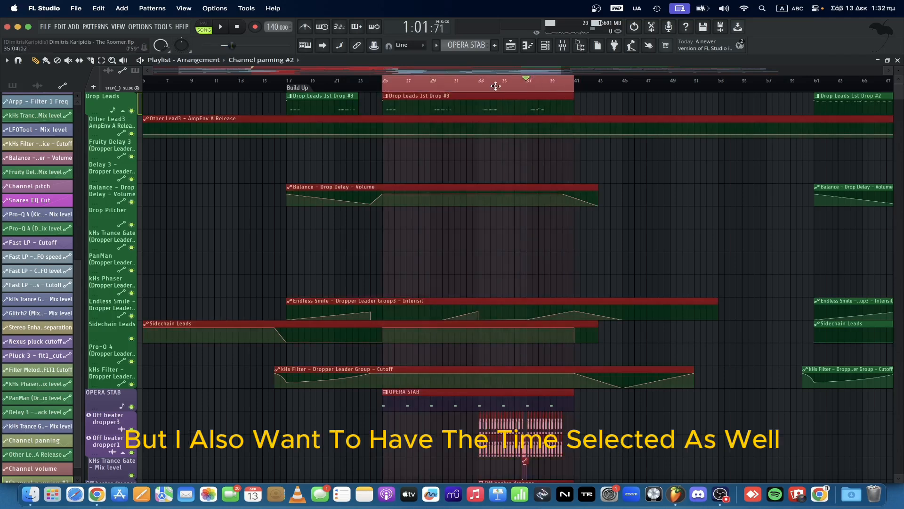
click(7, 61)
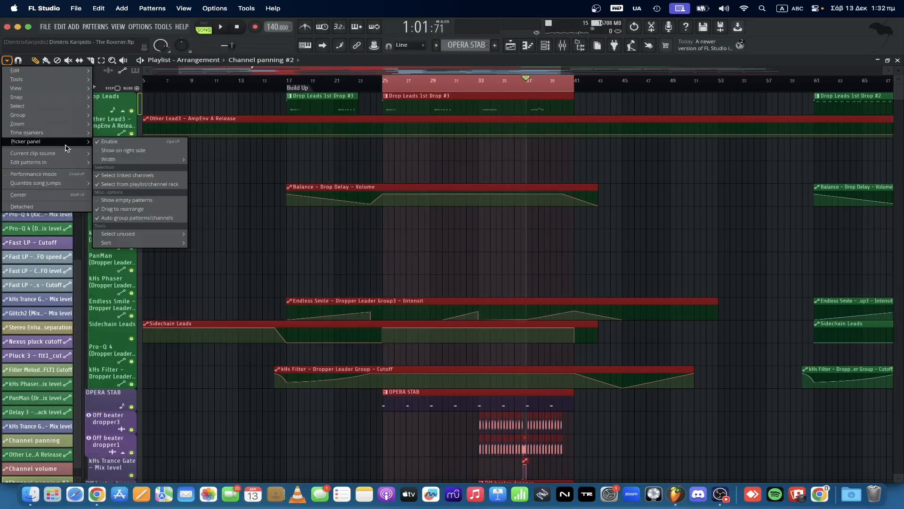
mouse_move(66, 133)
click(120, 135)
text(Drop)
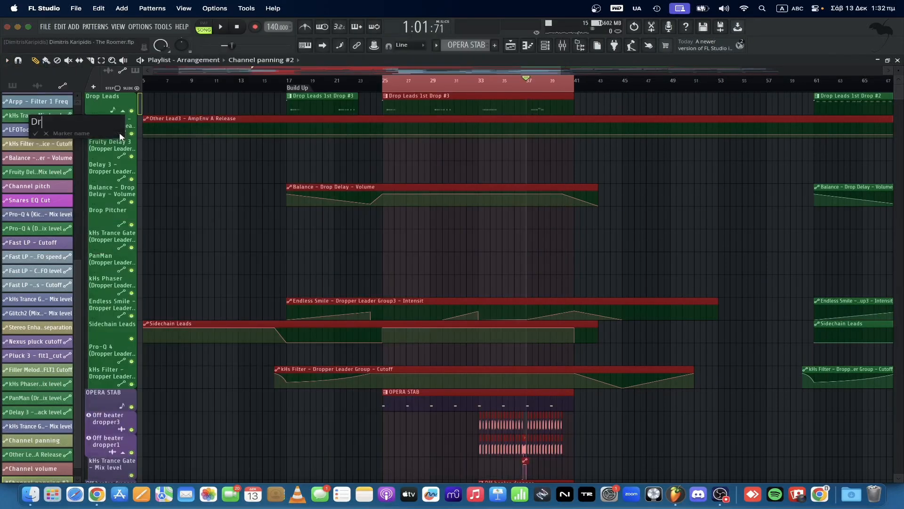
key(Return)
click(603, 158)
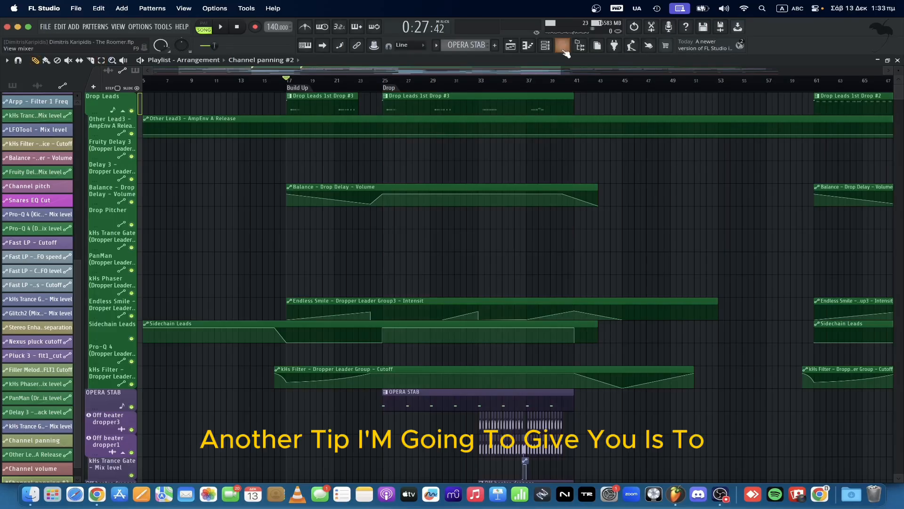
Show the mixer and load Fruity Balance into slot 5 of the Effectors track.
key(F9)
scroll(63, 200, down, 5)
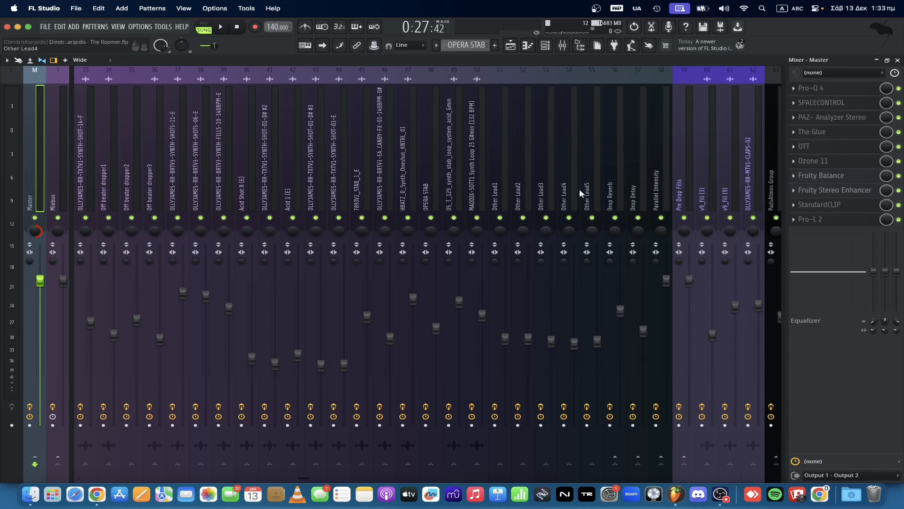
scroll(579, 188, left, 10)
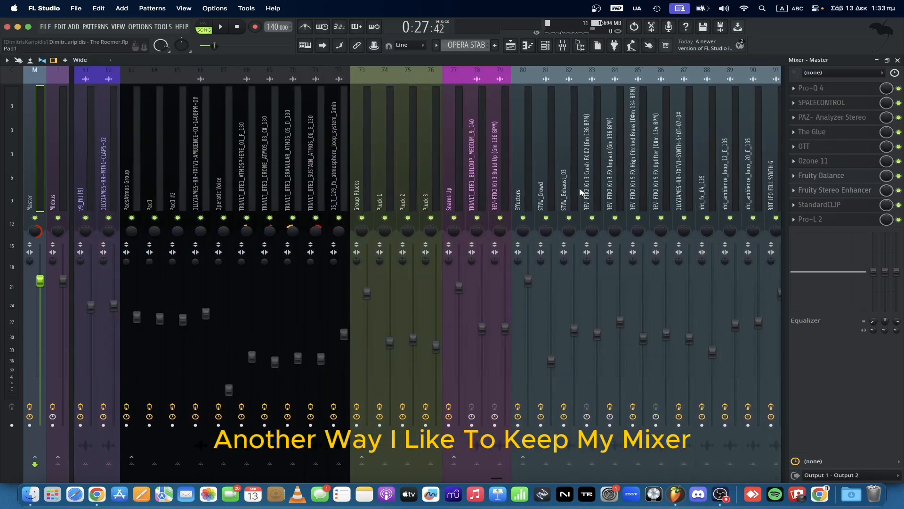
click(529, 185)
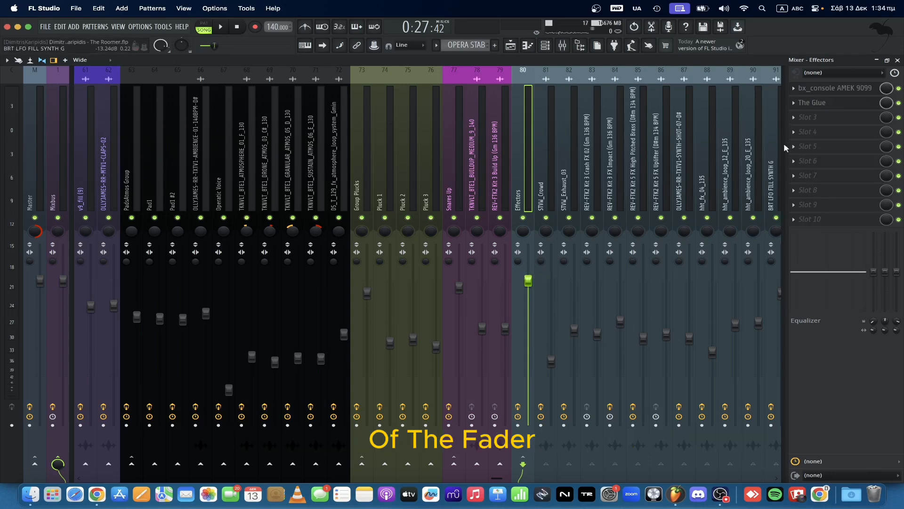
click(808, 145)
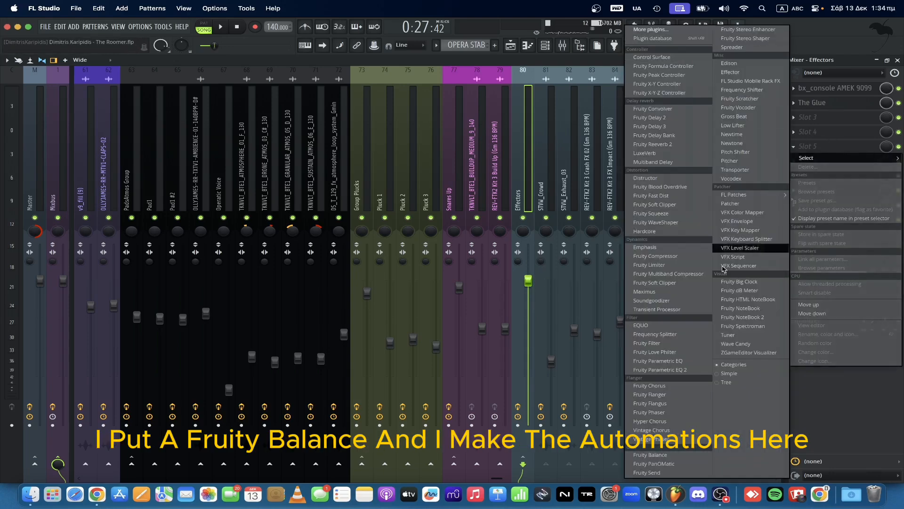
click(673, 454)
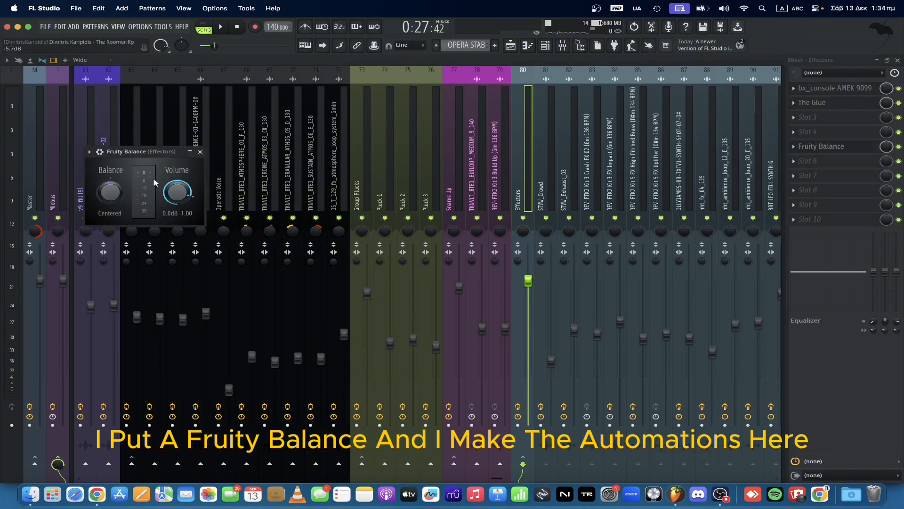
Create an automation clip for the Fruity Balance volume on the Effectors track and try its volume control.
right_click(180, 197)
click(217, 267)
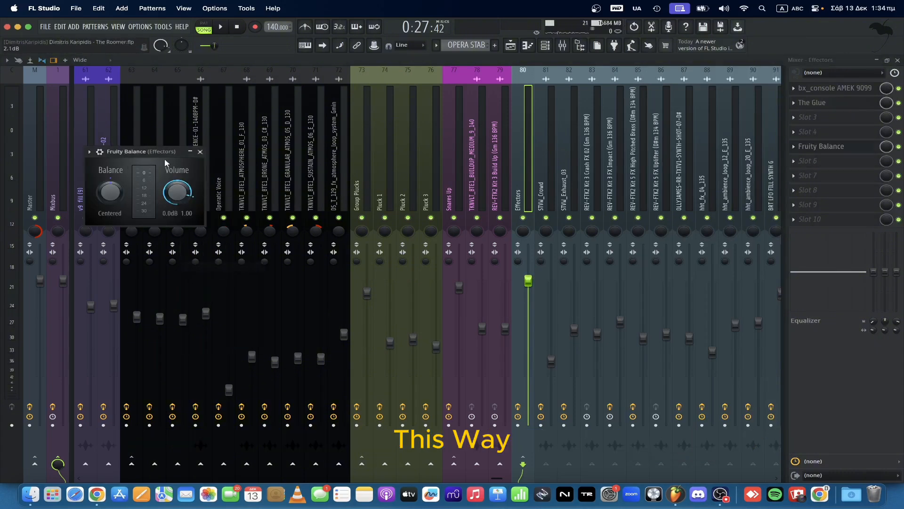
drag(183, 199, 184, 197)
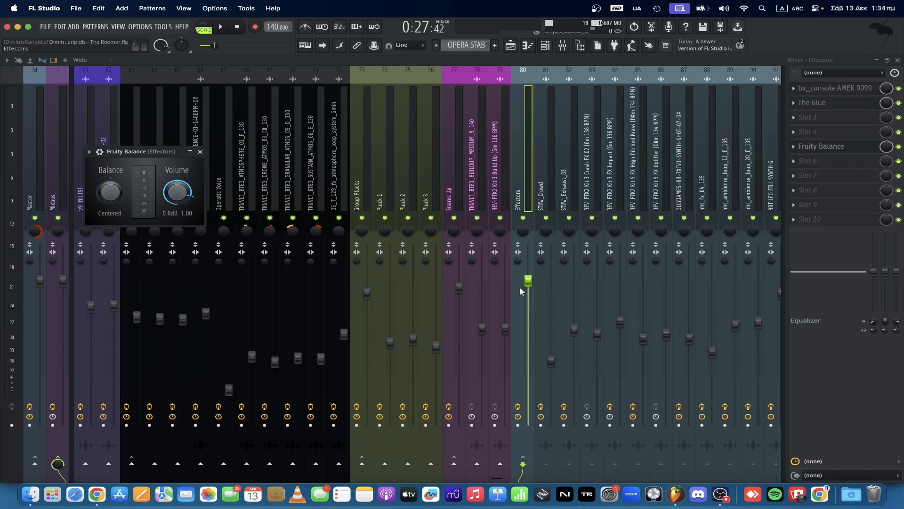
Lower the Effectors track's fader slightly and reset it to its default level.
mouse_move(528, 281)
mouse_down()
mouse_move(529, 294)
mouse_move(528, 286)
mouse_up()
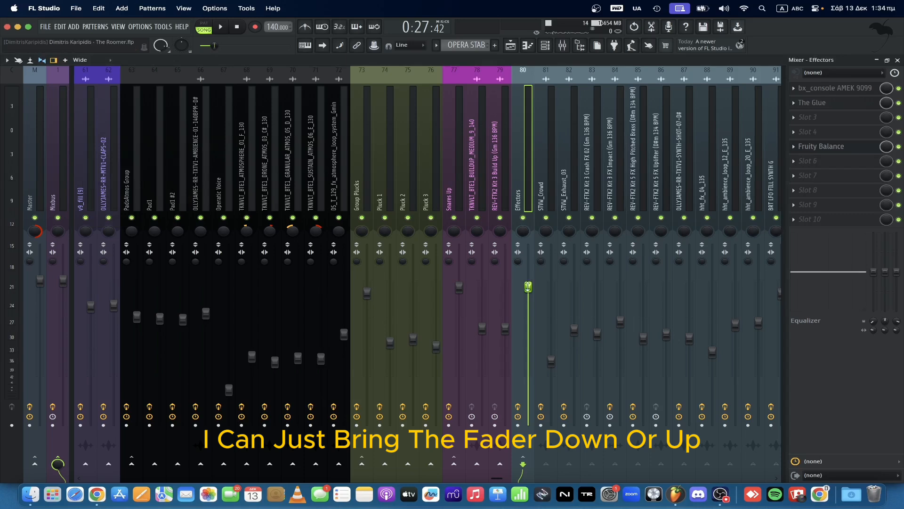
right_click(528, 287)
click(538, 291)
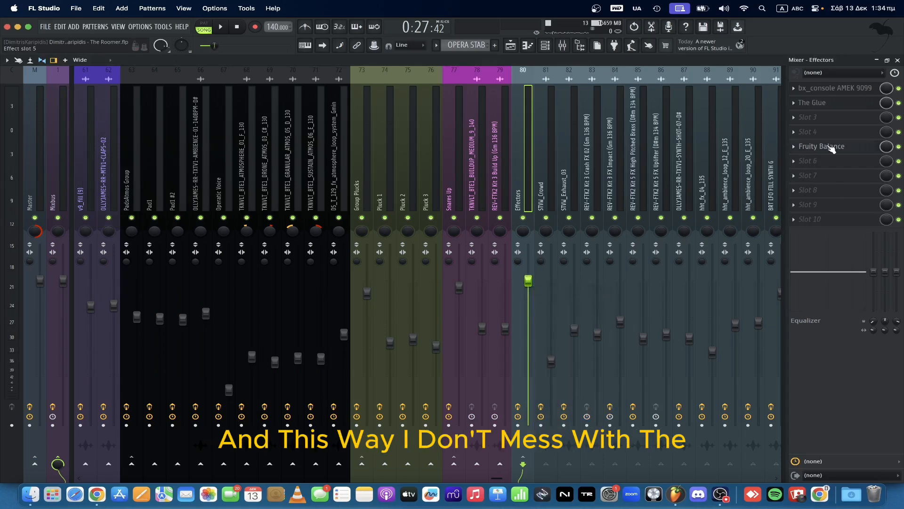
Reopen Fruity Balance on the Effectors track and adjust its volume.
click(839, 147)
drag(177, 191, 189, 197)
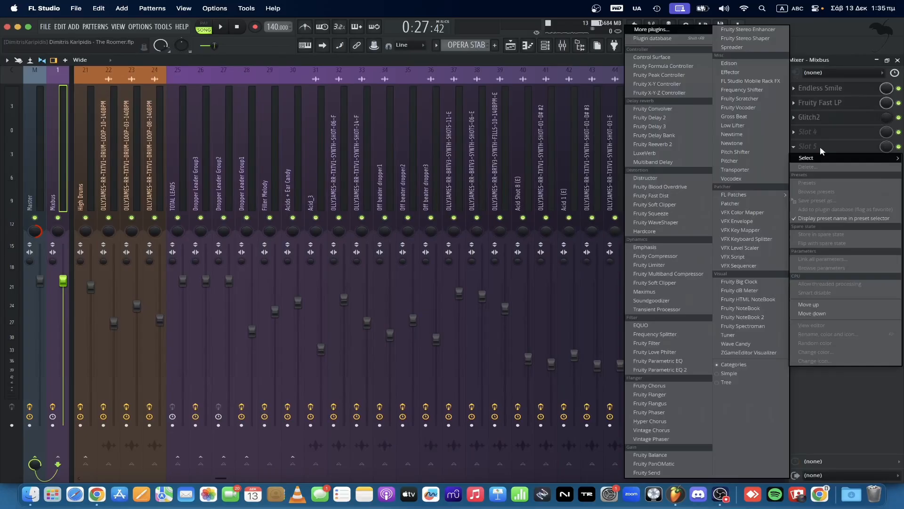
Search the effect plugins for Wave Candy and load it into slot 5 of the Mixbus track.
click(669, 30)
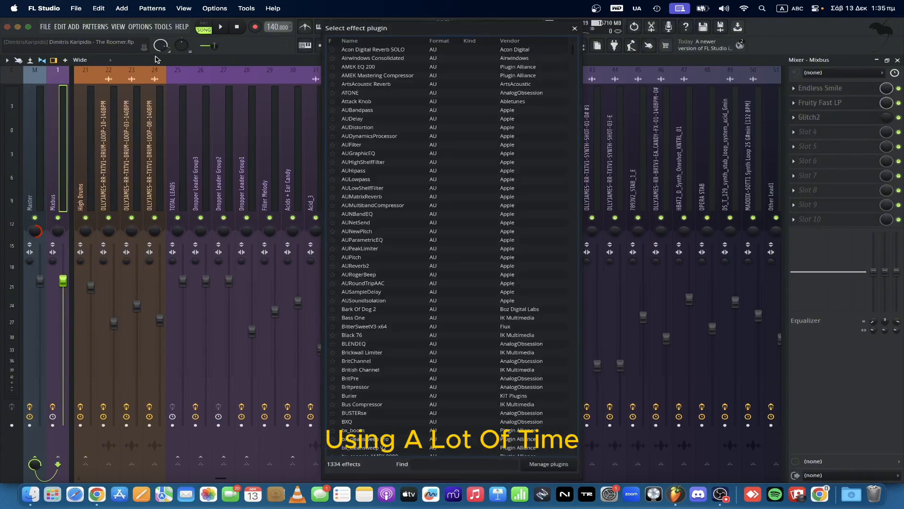
text(wave ca)
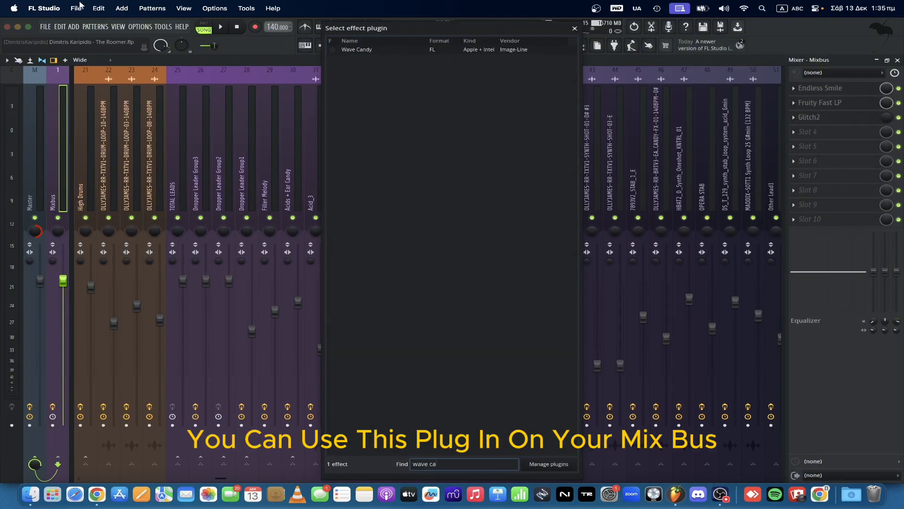
double_click(393, 50)
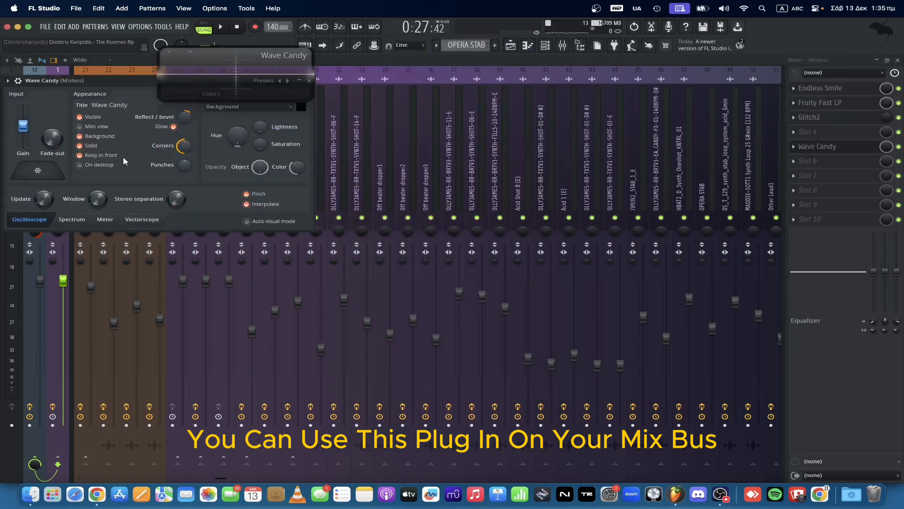
Move the Wave Candy display to the empty area beside the mixer tracks and resize it into a taller, narrower window.
drag(216, 59, 507, 286)
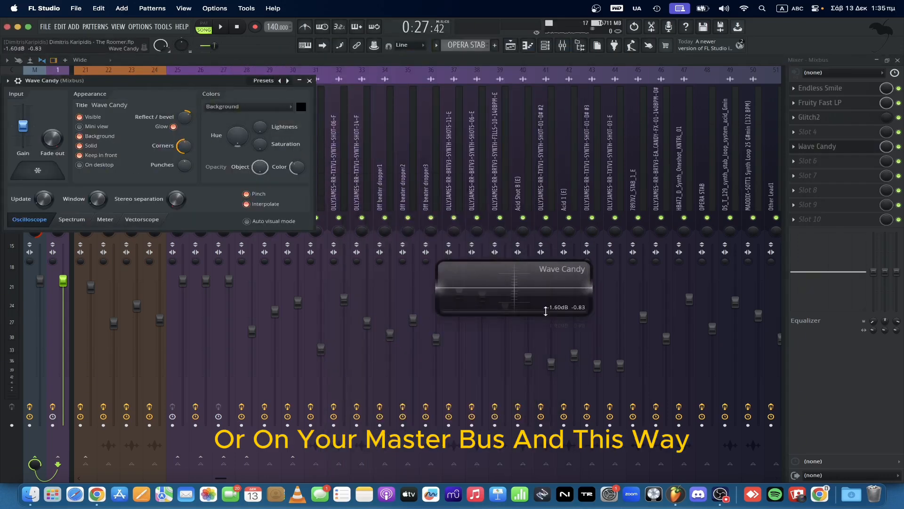
drag(590, 314, 542, 473)
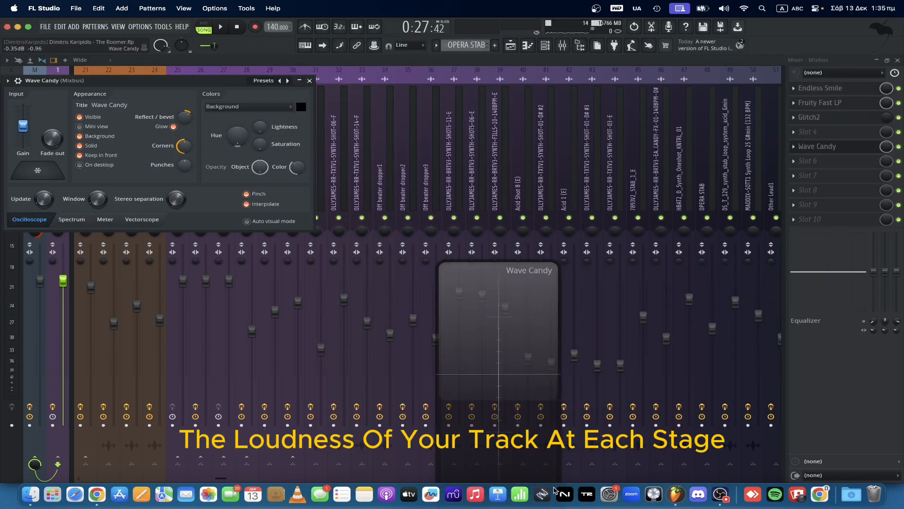
drag(484, 377, 820, 372)
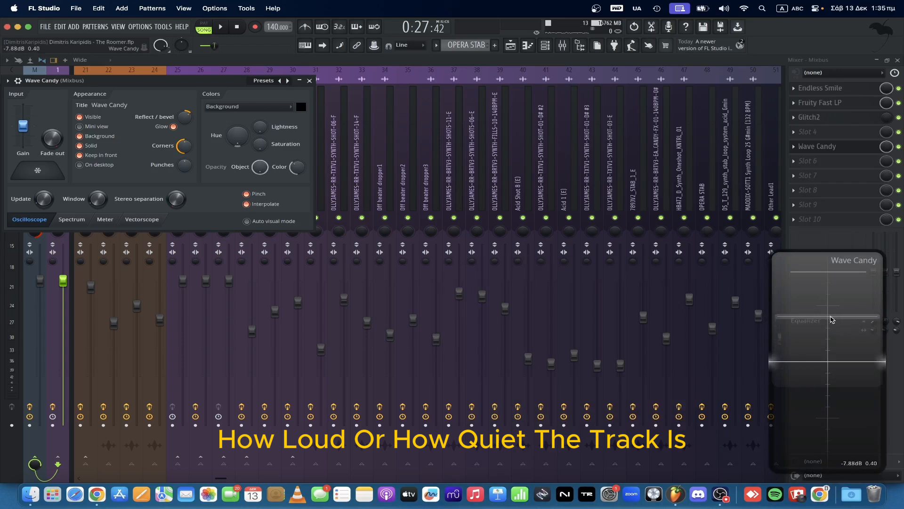
drag(831, 298, 833, 382)
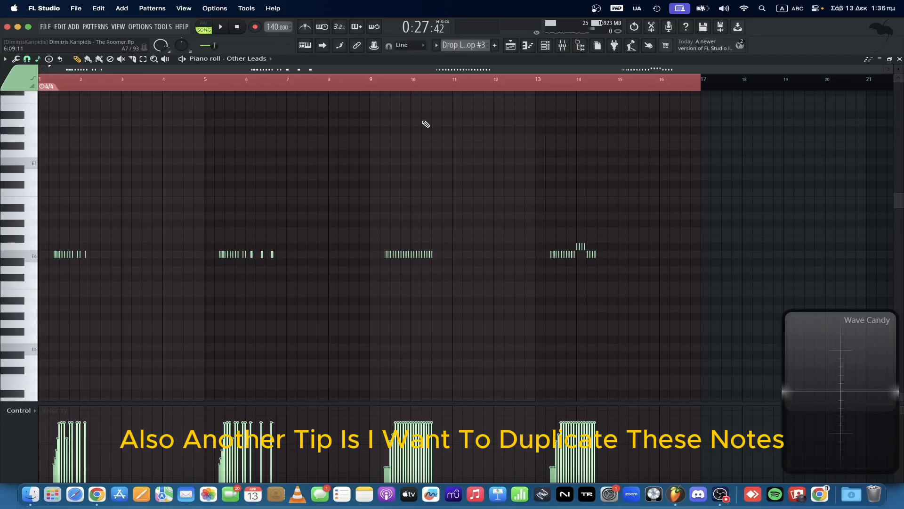
Select all Other Leads notes, extend the time selection to bar 17, and duplicate them directly after it.
key(super+a)
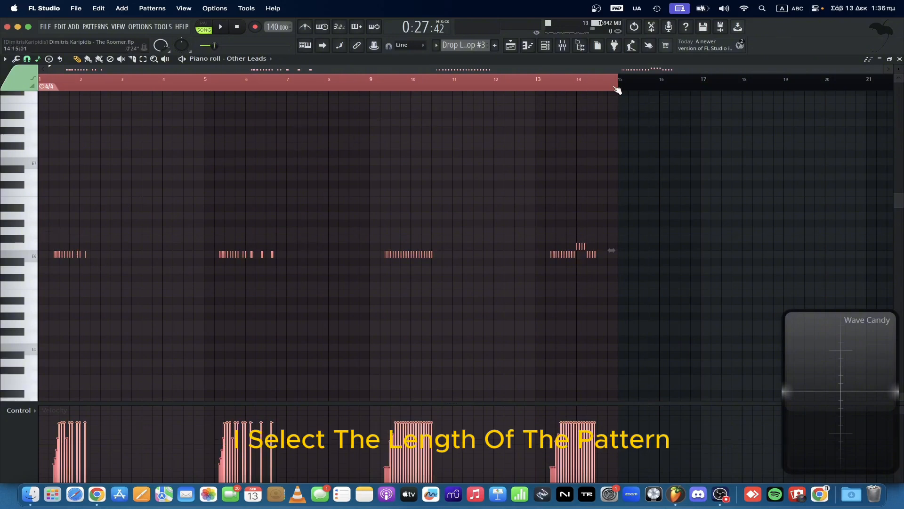
drag(617, 89, 699, 91)
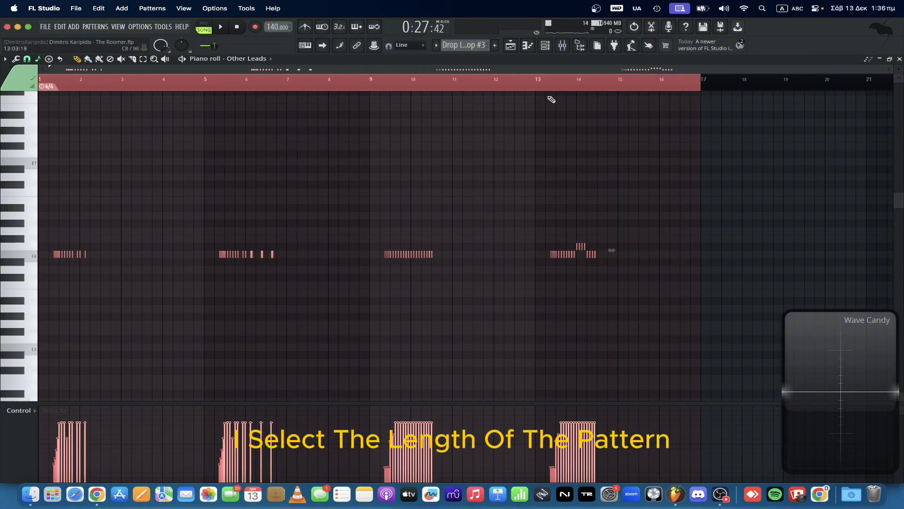
key(super+b)
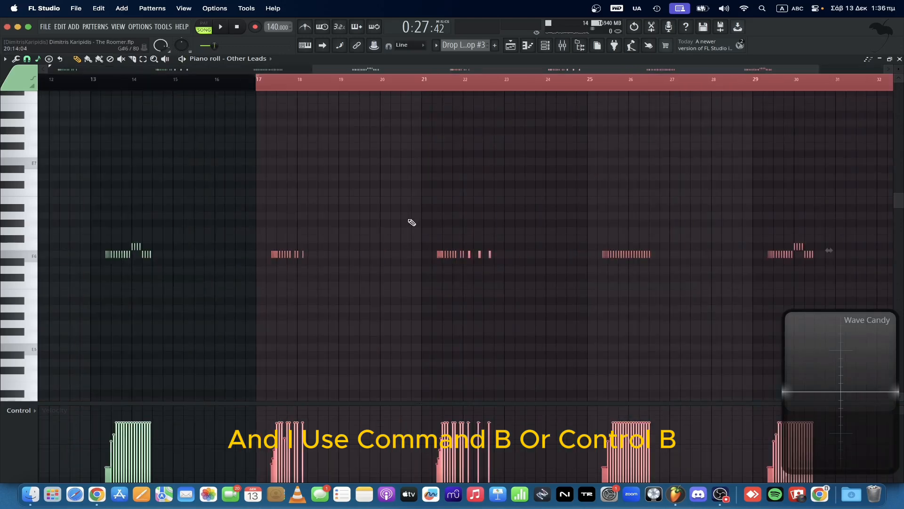
scroll(484, 271, left, 5)
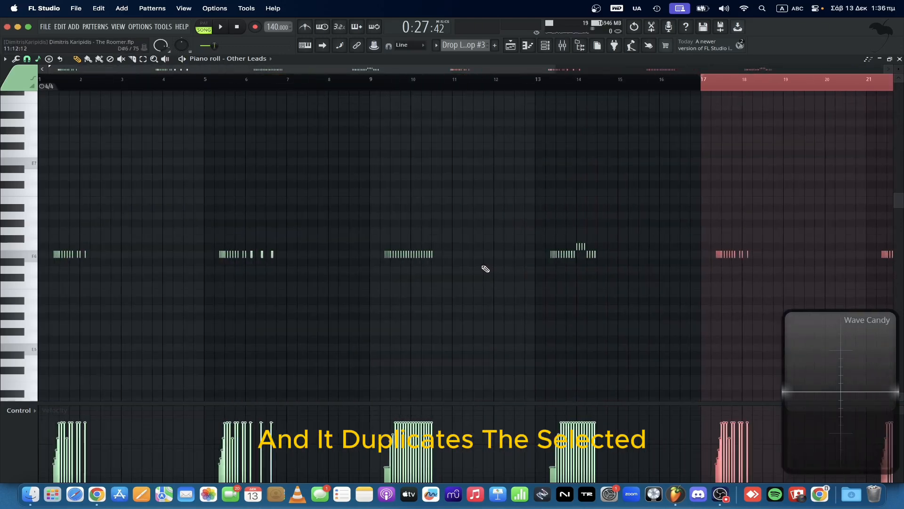
scroll(212, 225, right, 6)
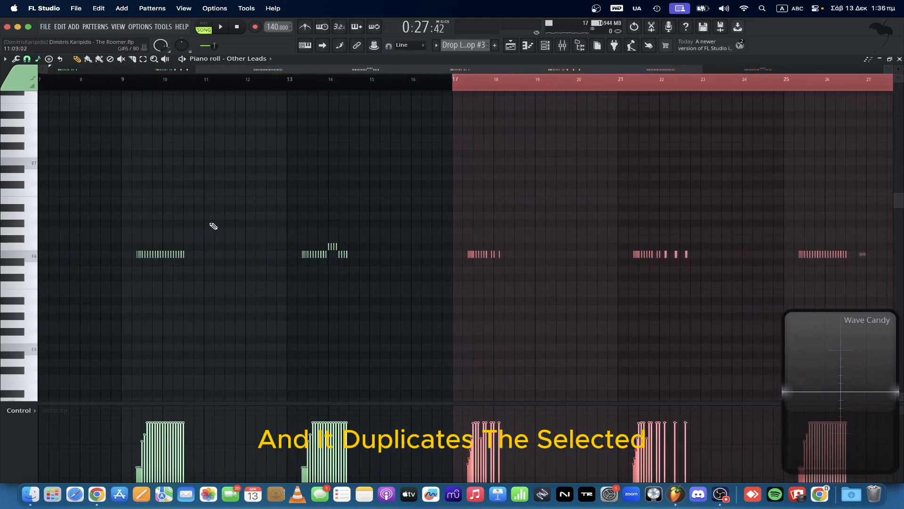
scroll(108, 219, left, 6)
scroll(492, 205, right, 9)
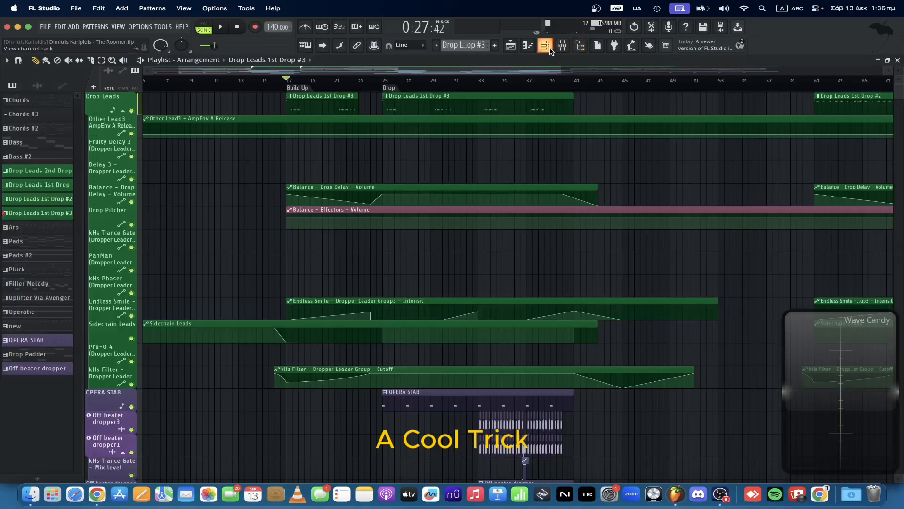
Open the Other Leads notes in the piano roll and set the scale highlighting to E Minor Natural (Aeolian).
click(549, 47)
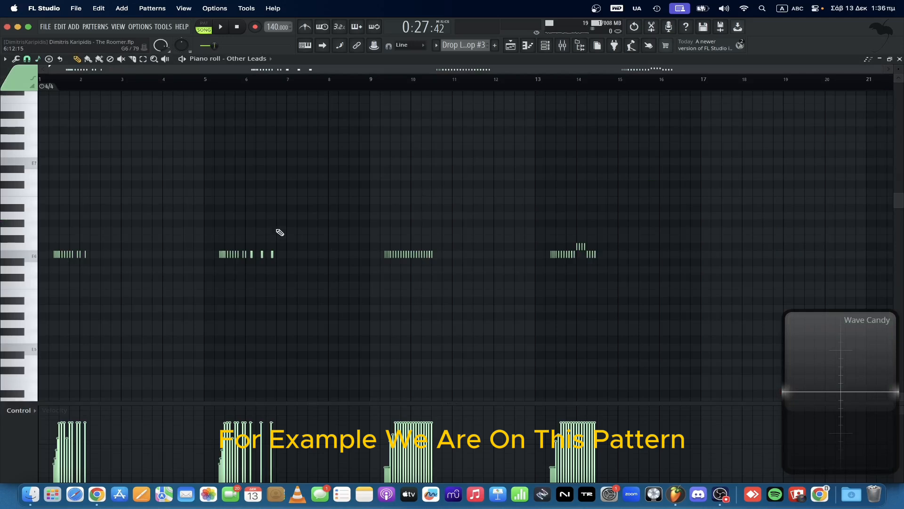
click(38, 59)
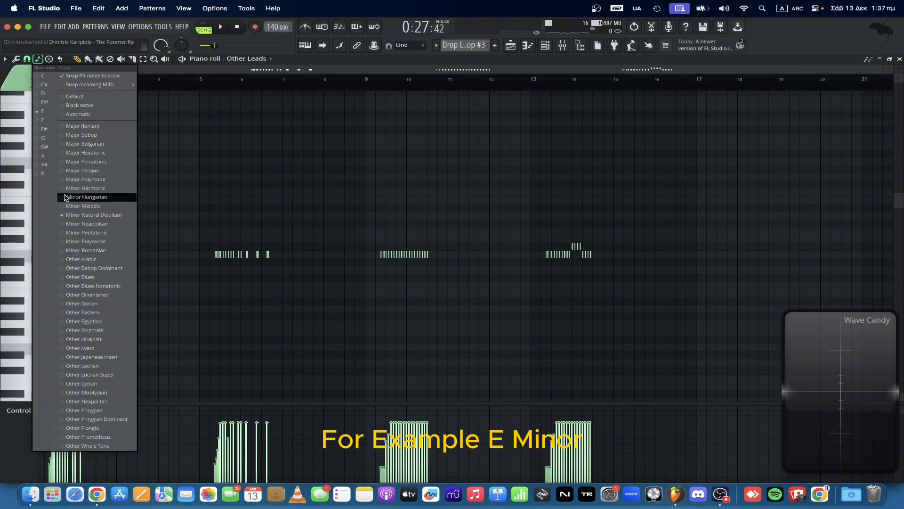
click(69, 219)
scroll(97, 248, up, 4)
scroll(97, 248, left, 3)
scroll(97, 249, up, 2)
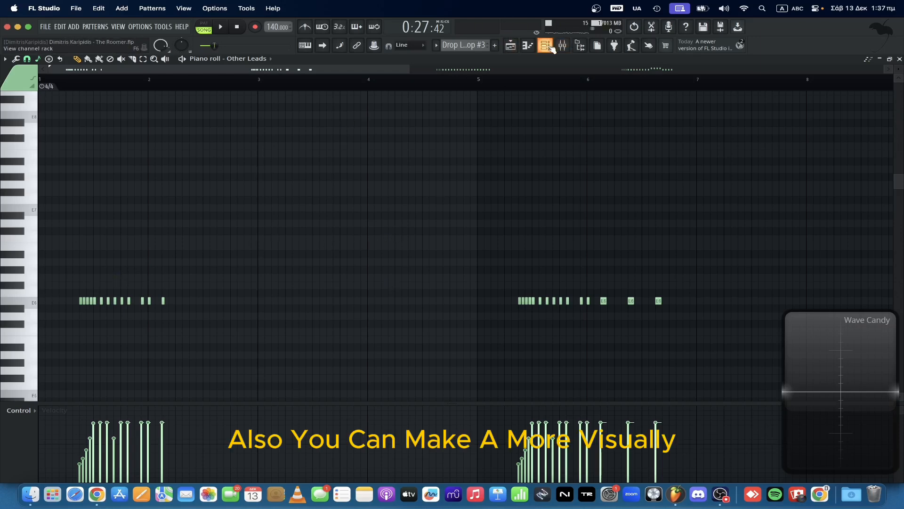
Open the OPERA STAB piano roll and stack six long notes at bar 1 on E6, F#6, G6, A6, B6 and C7.
key(F6)
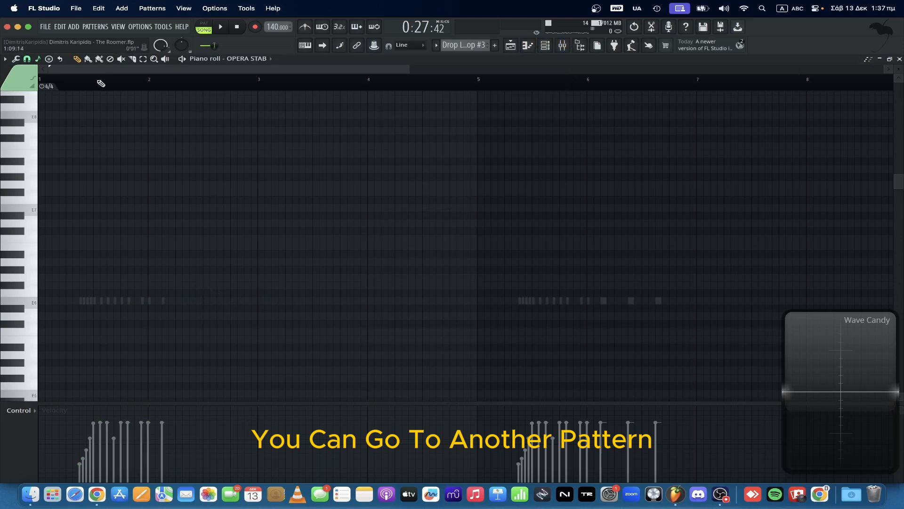
click(41, 301)
drag(48, 288, 43, 285)
click(43, 277)
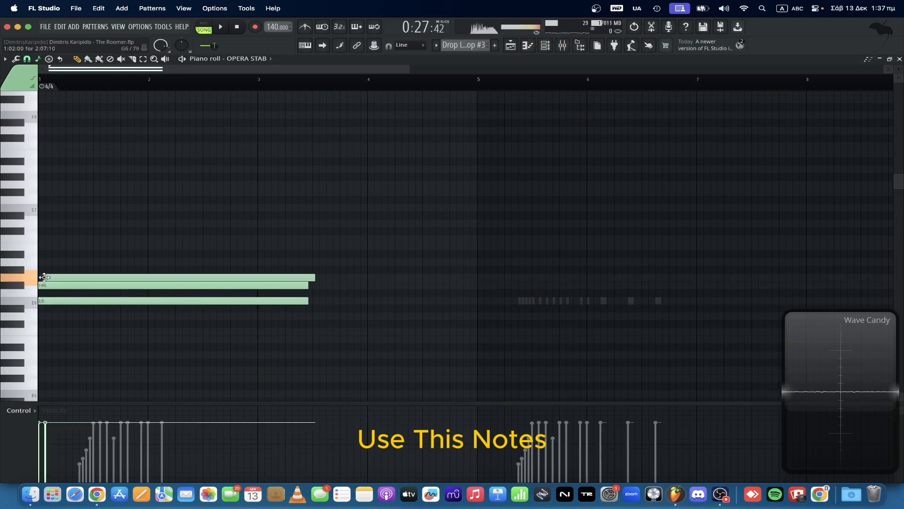
click(43, 262)
click(44, 247)
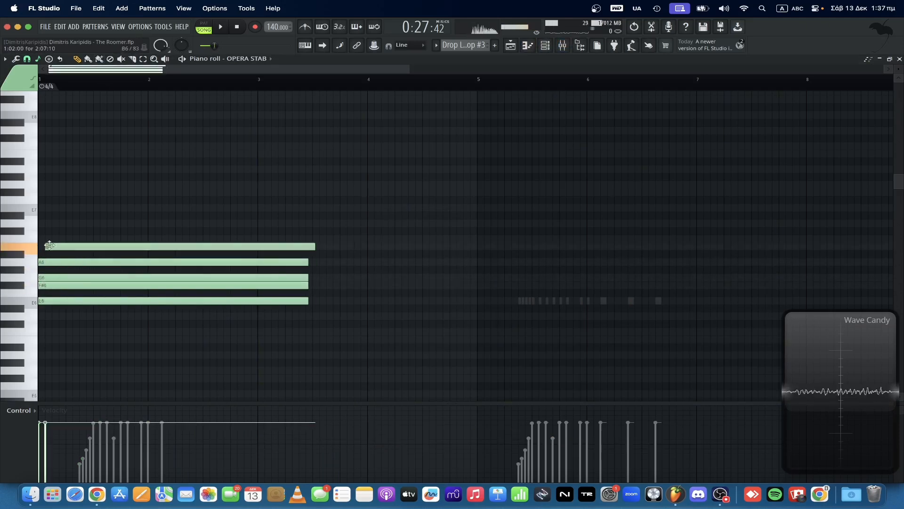
click(150, 239)
drag(151, 239, 47, 239)
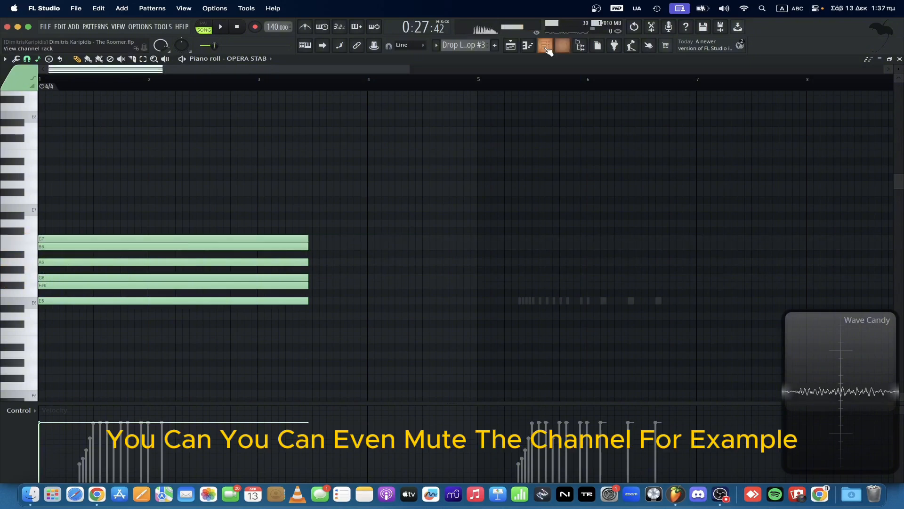
Mute the OPERA STAB channel in the channel rack and open the Other Leads notes.
key(F6)
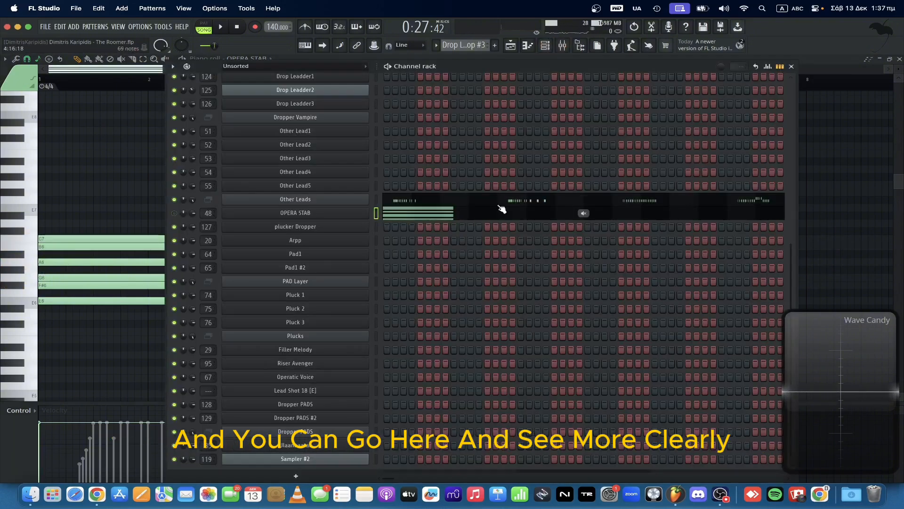
click(501, 200)
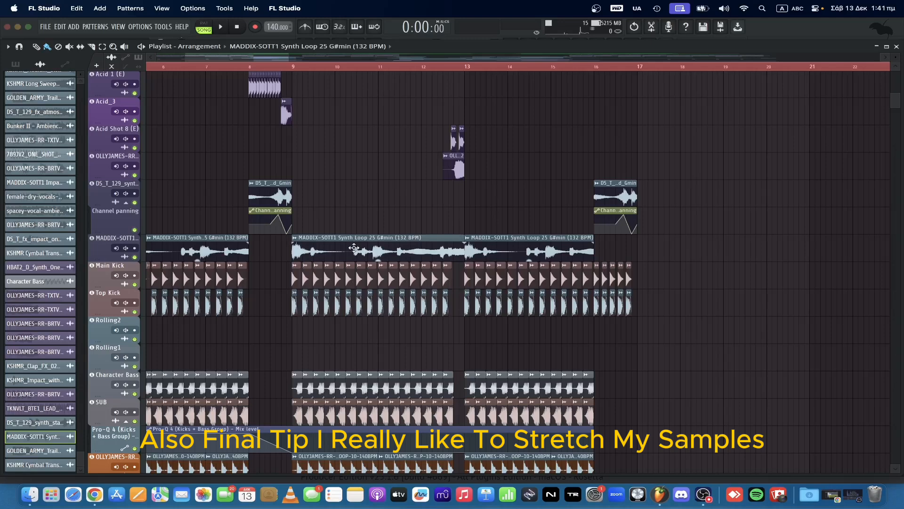
Open the MADDIX-SOTT1 Synth Loop 25 clip's settings, review its time-stretching modes and time control, and close them.
double_click(350, 250)
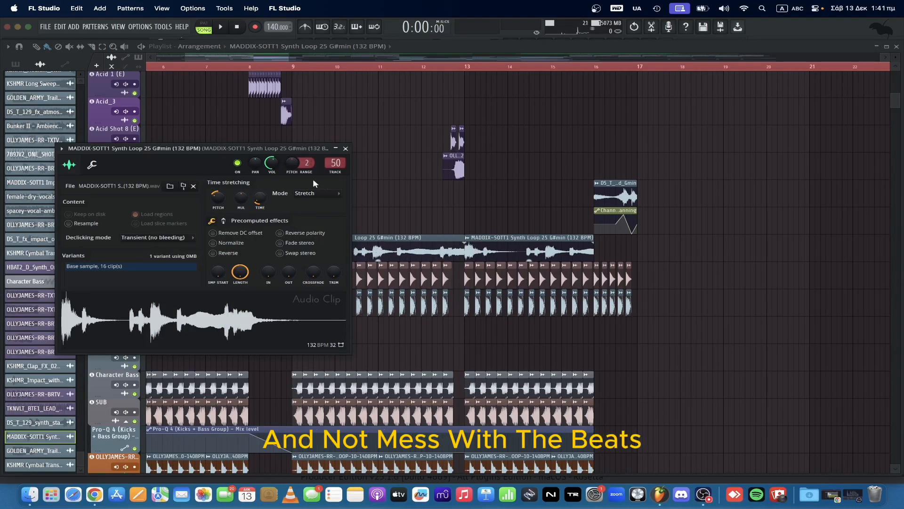
click(311, 198)
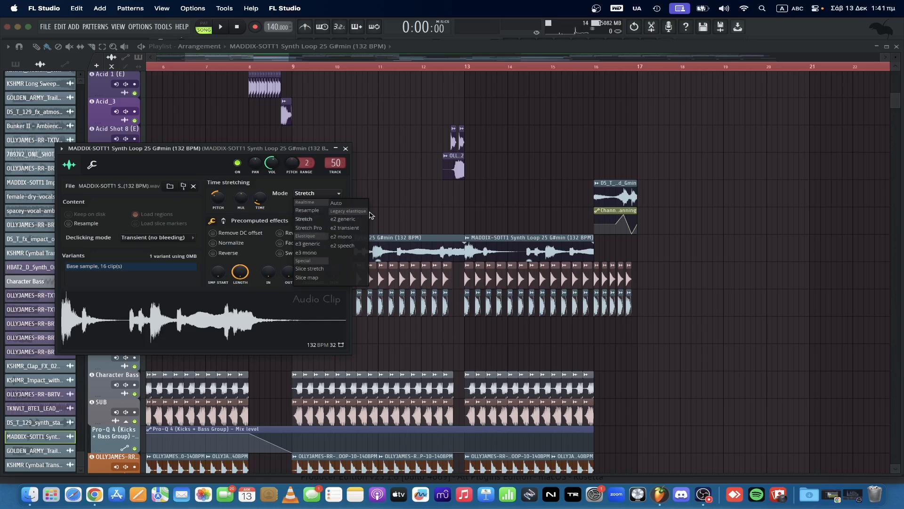
click(289, 183)
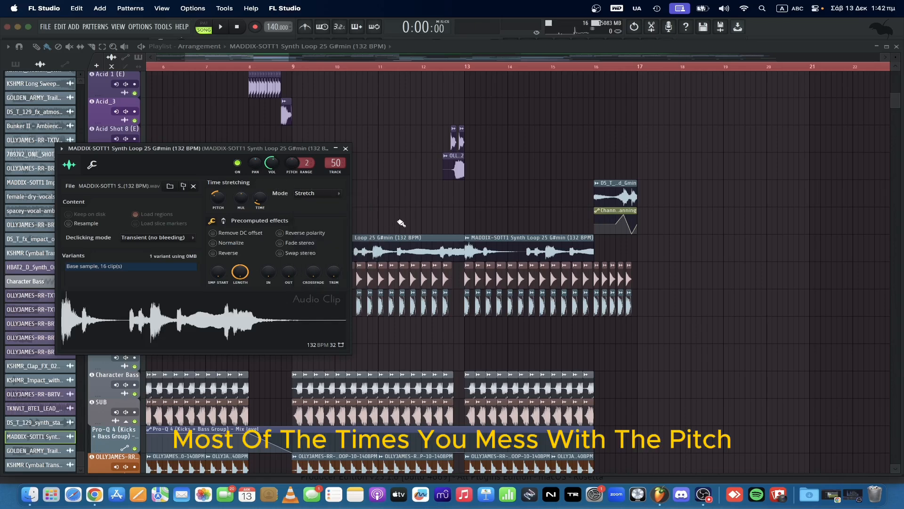
drag(257, 197, 257, 197)
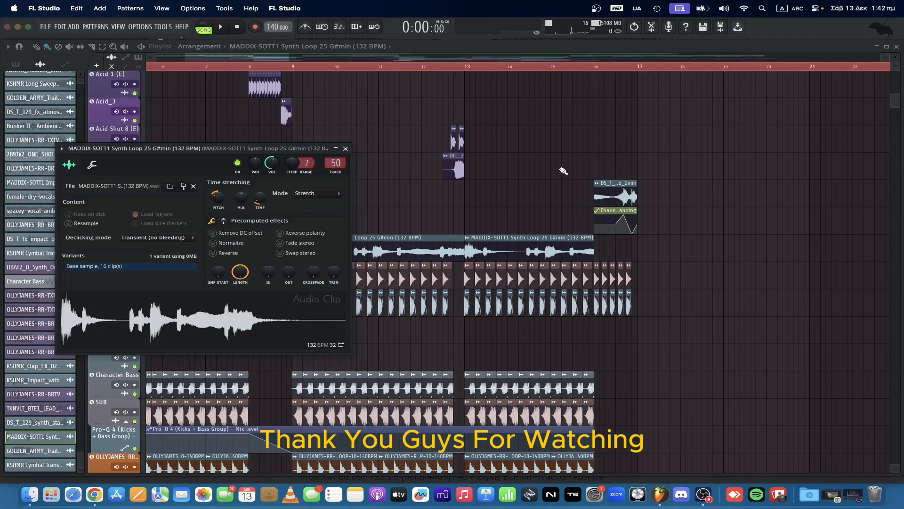
click(345, 148)
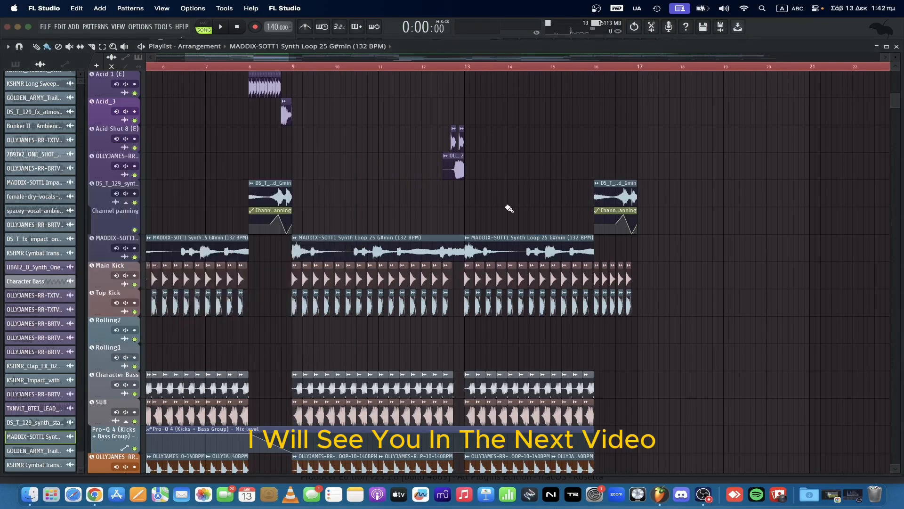